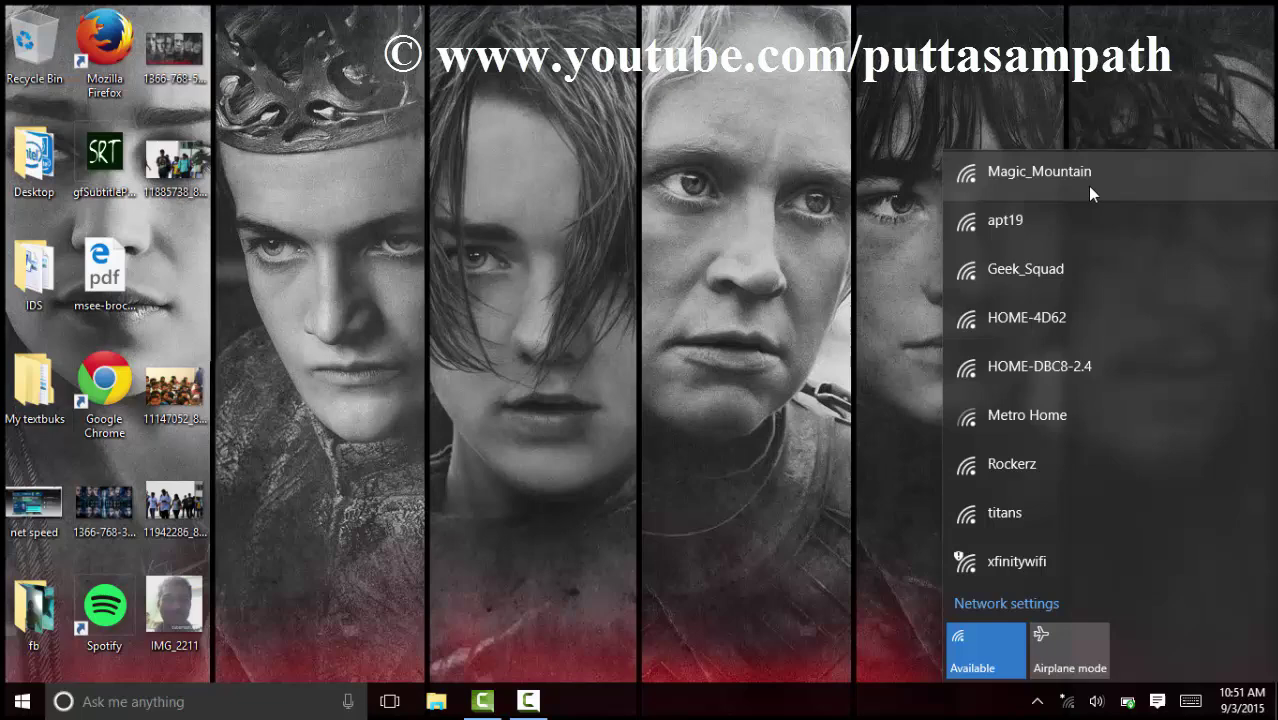
# - From the Magic_Mountain entry in the network flyout, reach the Wi-Fi settings page
pyautogui.click(1087, 186)
pyautogui.scroll(-3, 1117, 524)
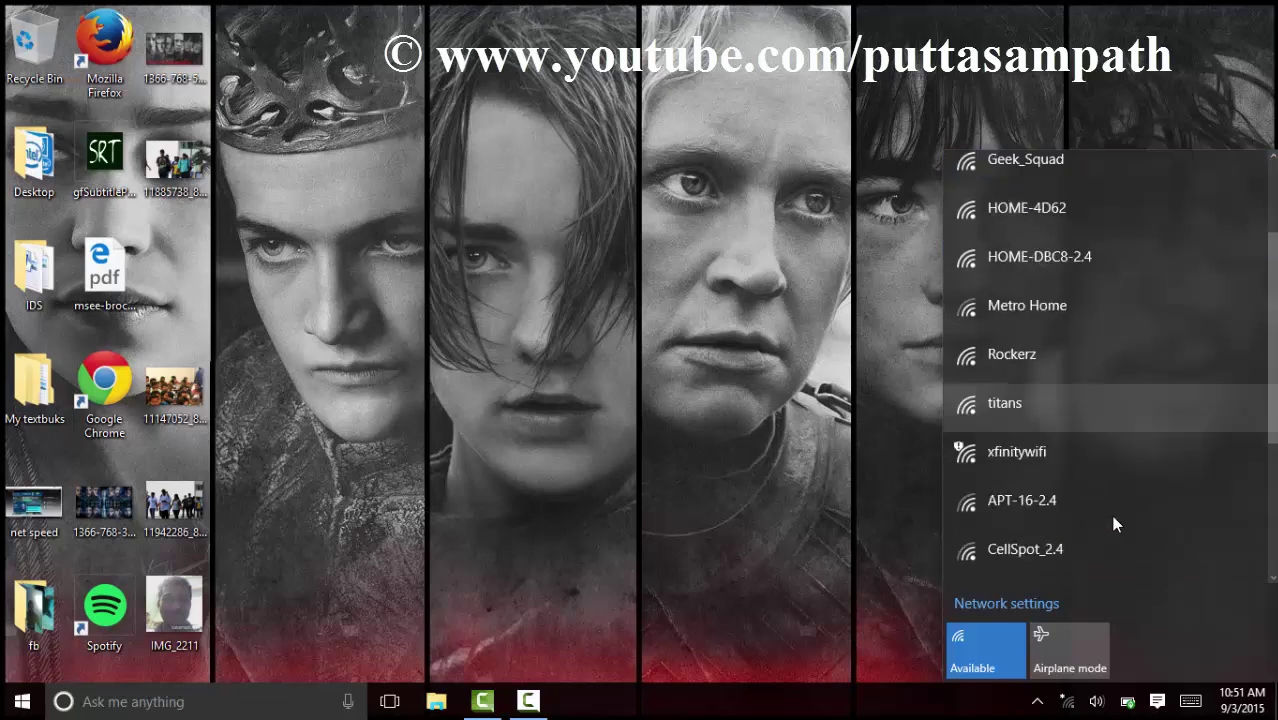
pyautogui.scroll(-3, 1111, 515)
pyautogui.click(1006, 603)
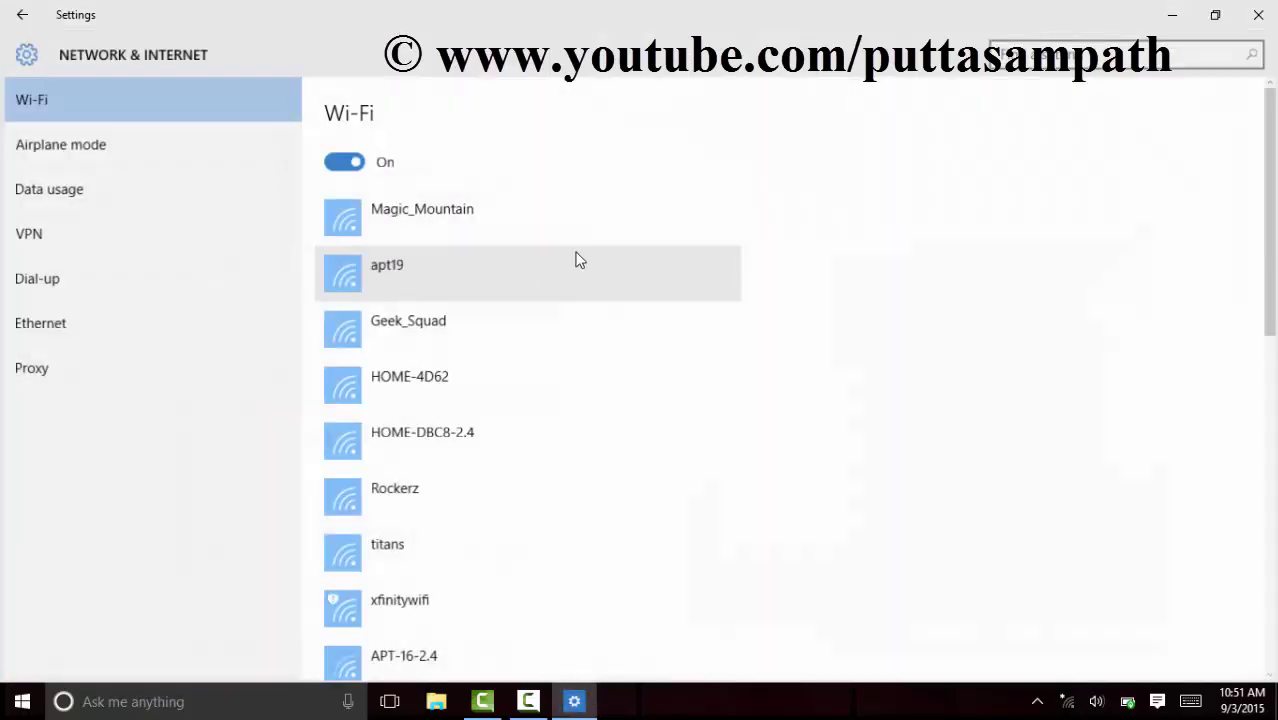
pyautogui.click(1066, 701)
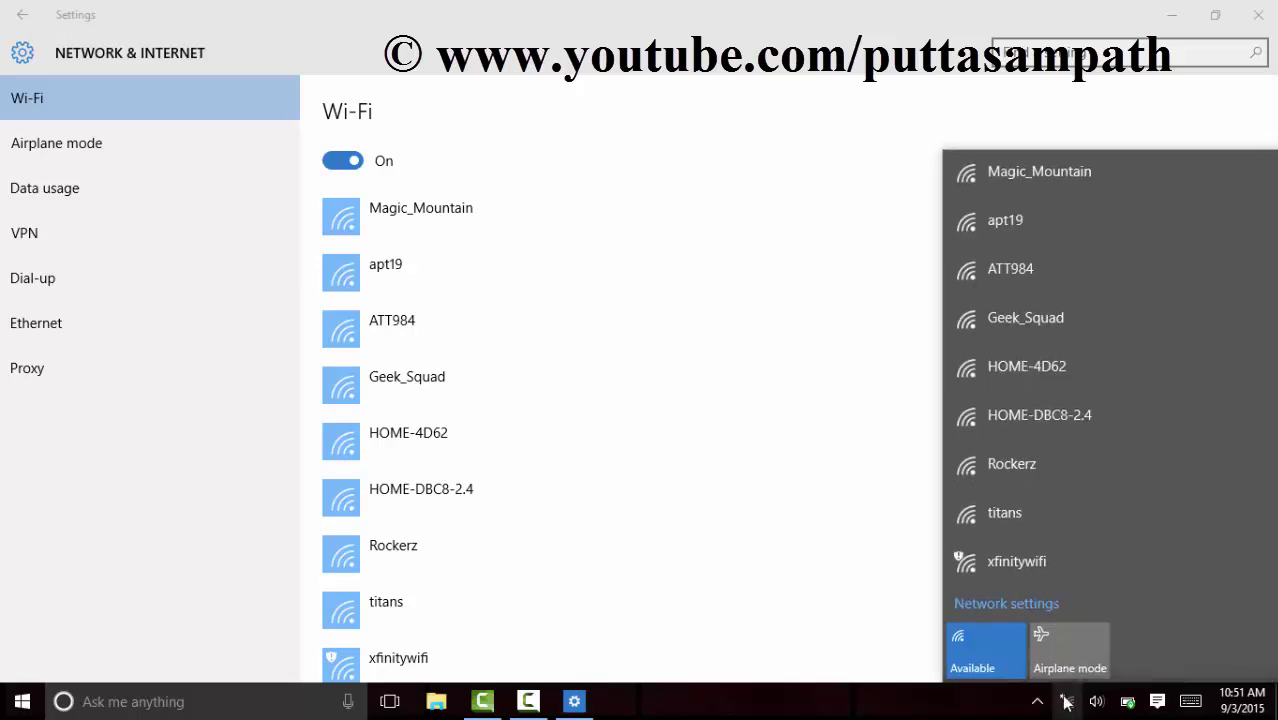
pyautogui.click(1001, 605)
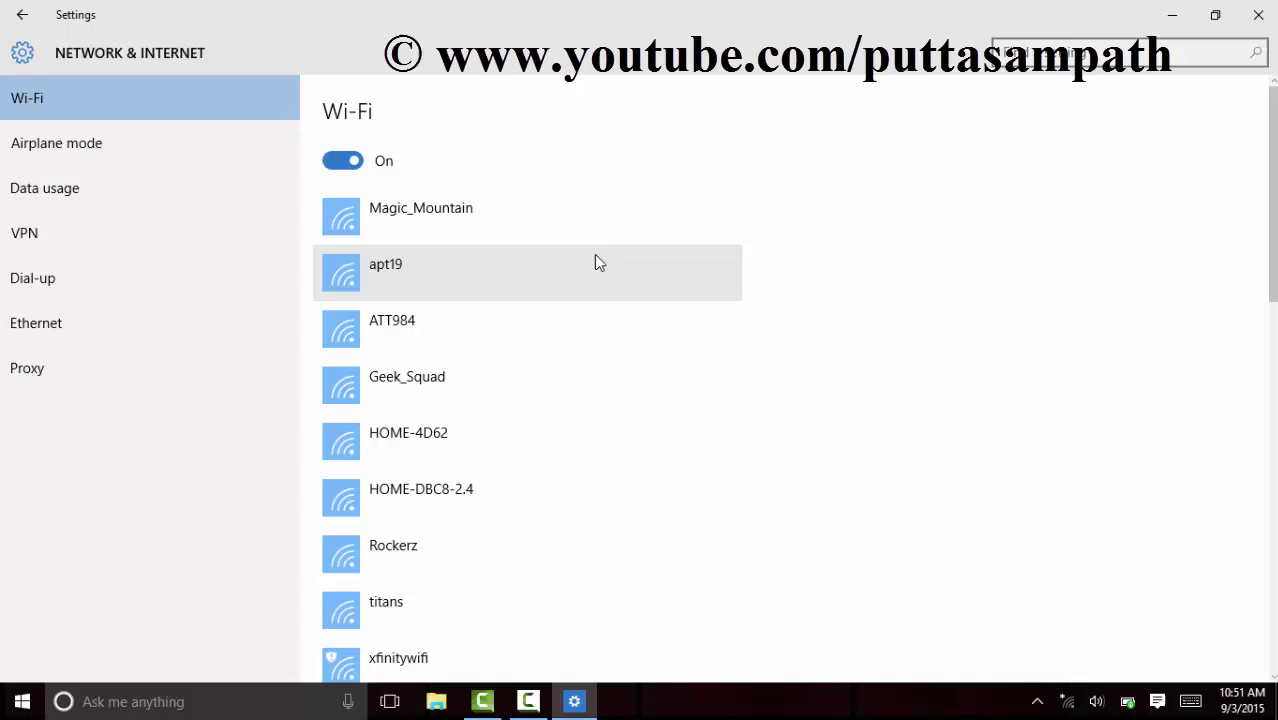
pyautogui.scroll(-5, 600, 300)
pyautogui.scroll(-8, 600, 340)
# - Forget the saved Magic_Mountain and NetBugs networks, then return to Network & Internet
pyautogui.click(408, 331)
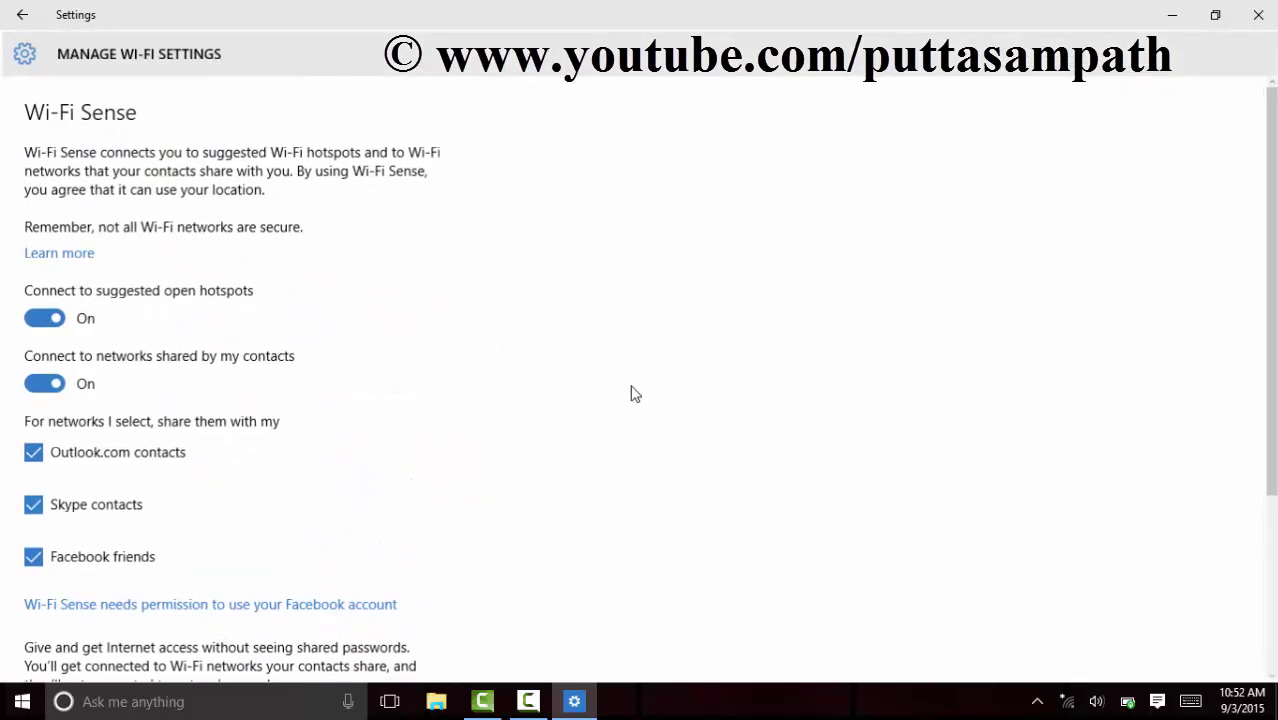
pyautogui.scroll(-4, 518, 398)
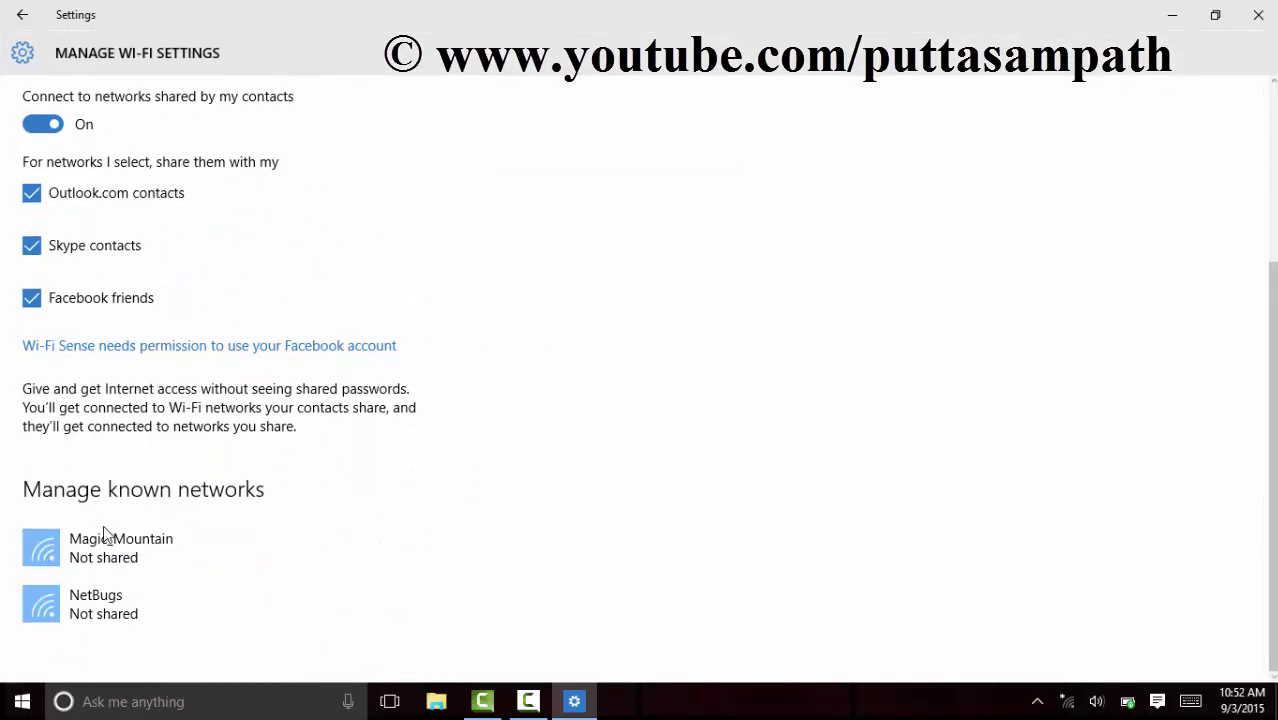
pyautogui.click(180, 545)
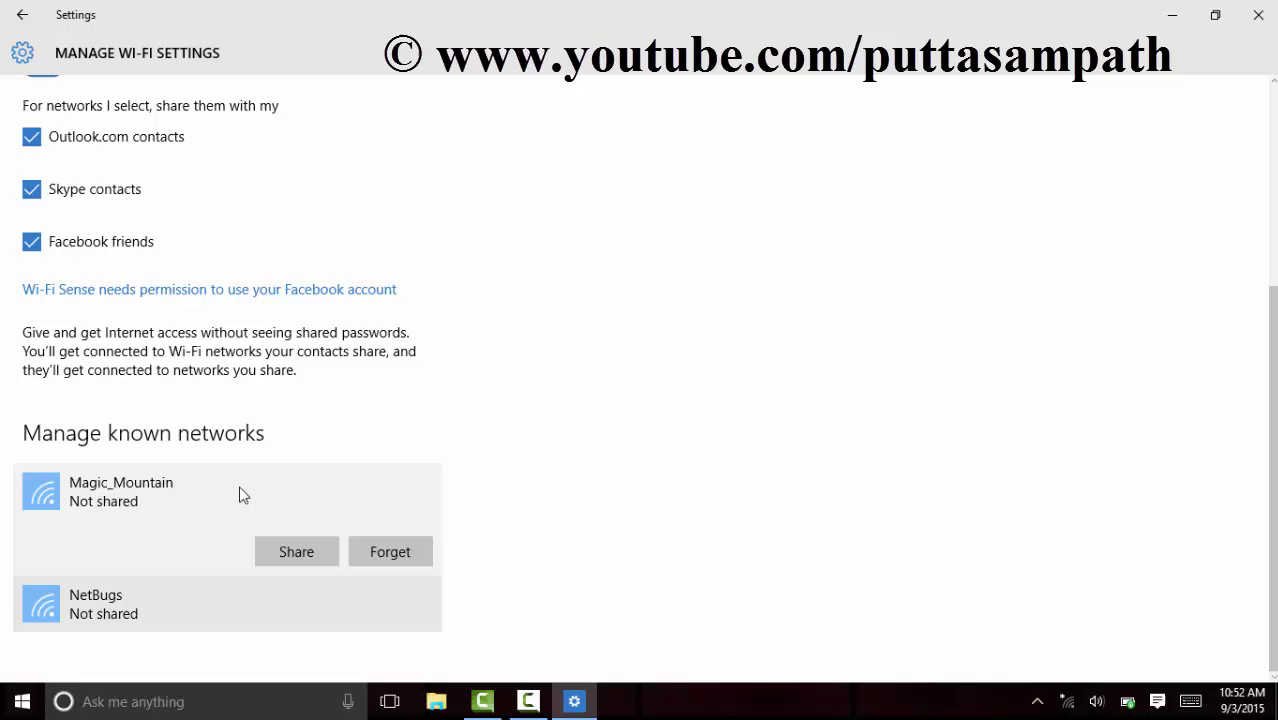
pyautogui.click(390, 551)
pyautogui.scroll(-3, 237, 633)
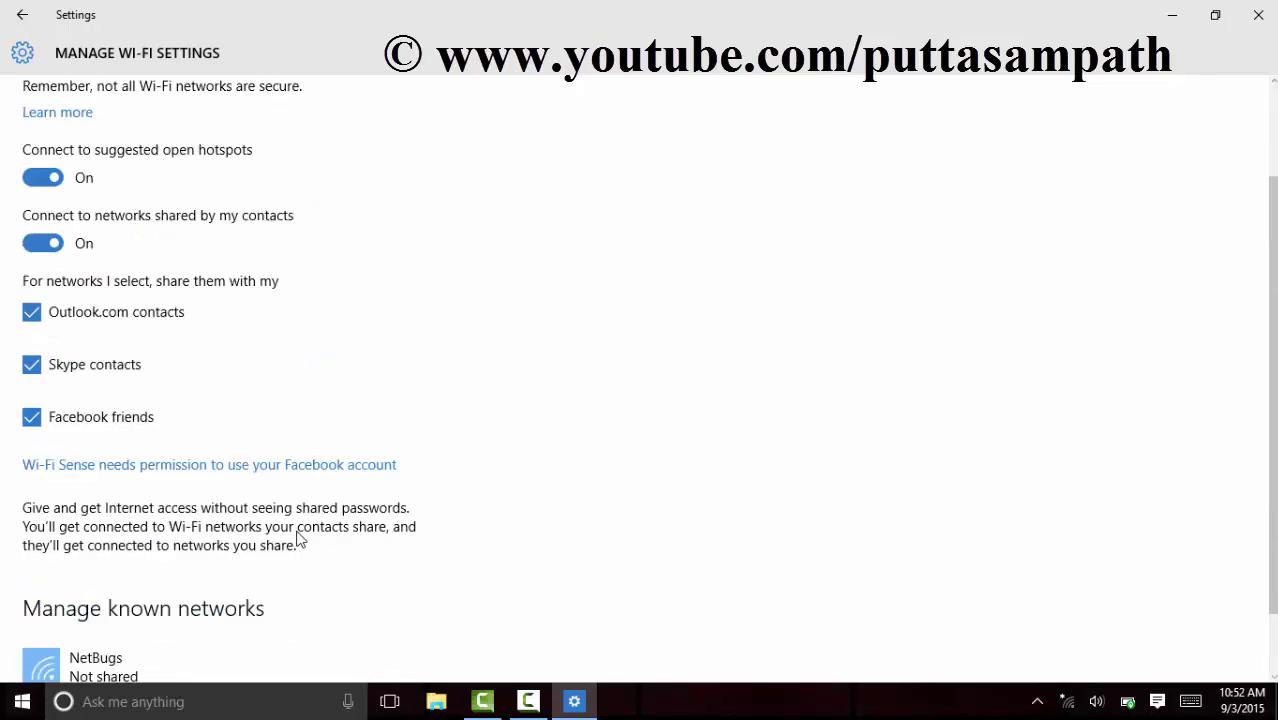
pyautogui.click(174, 586)
pyautogui.click(390, 609)
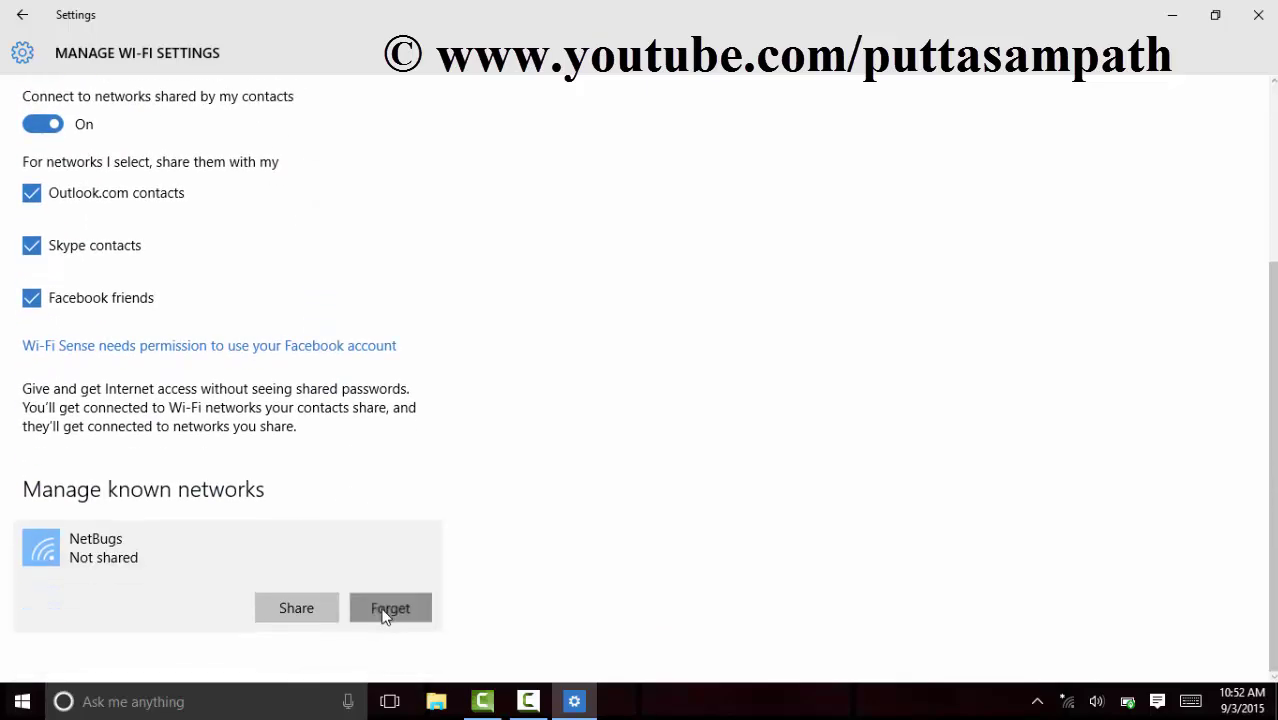
pyautogui.click(22, 14)
# - Close Settings, retry Magic_Mountain to reach the security key prompt, then dismiss the flyout
pyautogui.click(1258, 14)
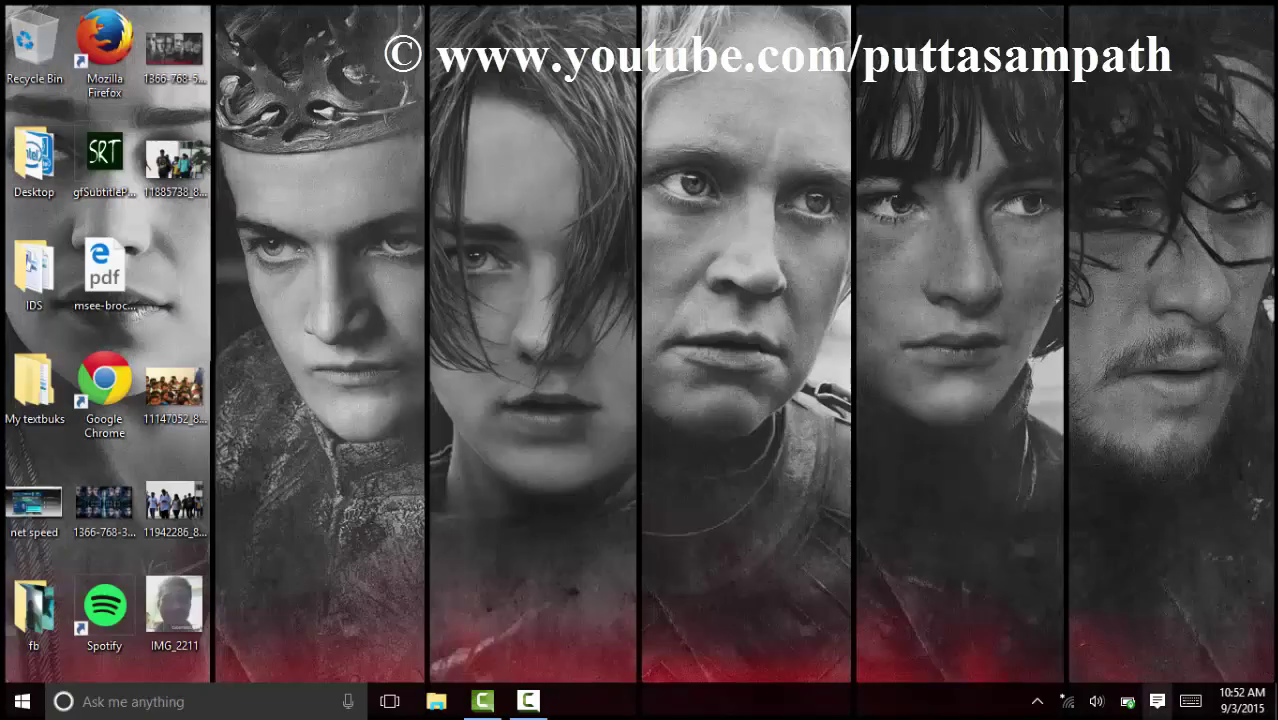
pyautogui.click(1067, 701)
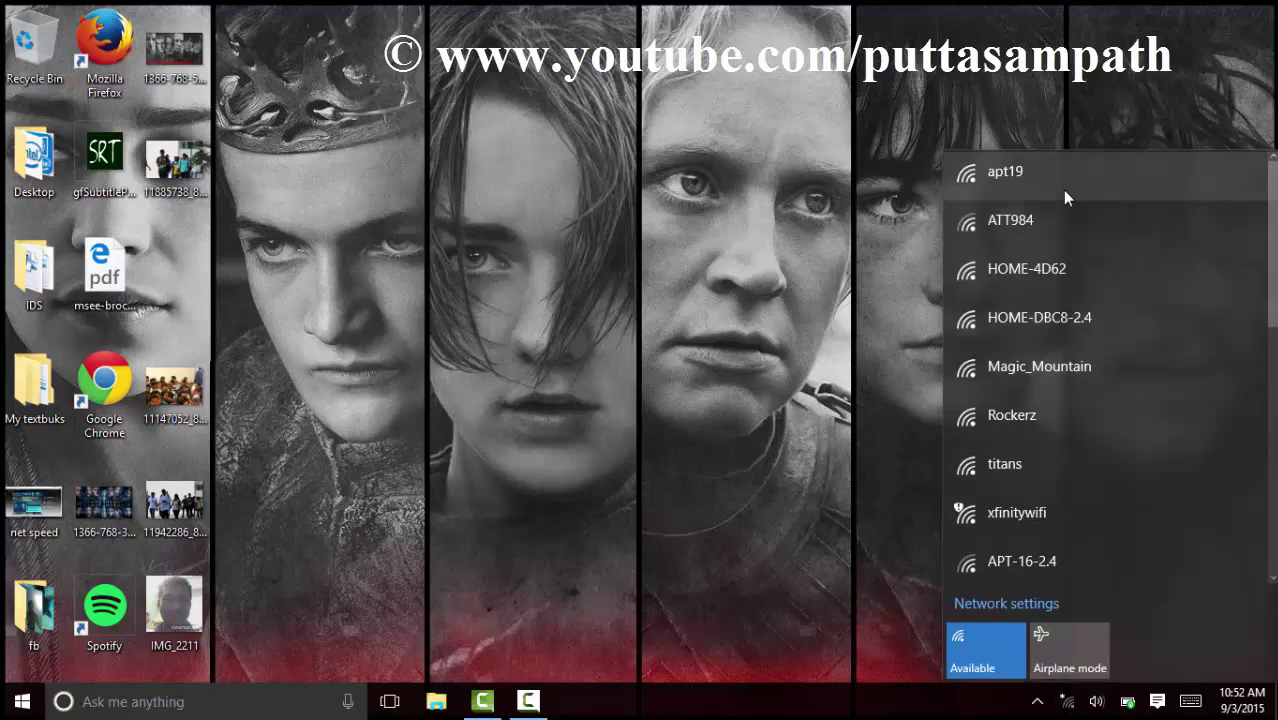
pyautogui.click(1105, 370)
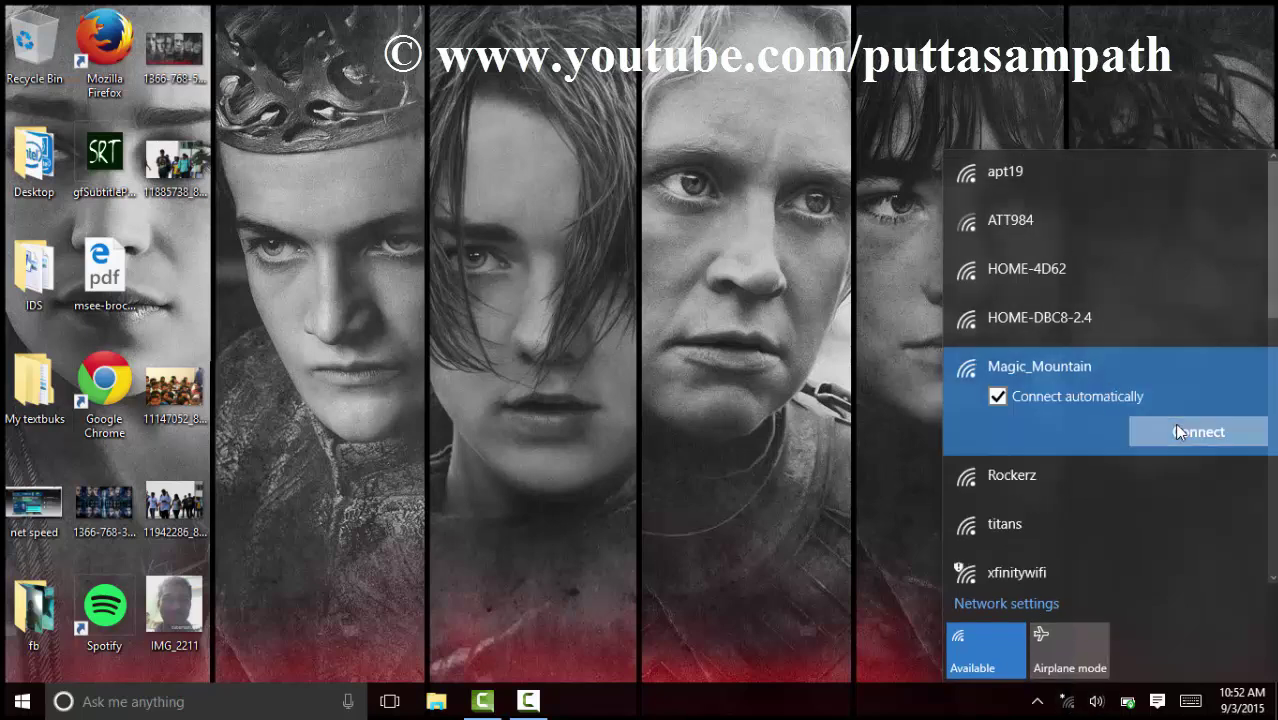
pyautogui.click(1174, 431)
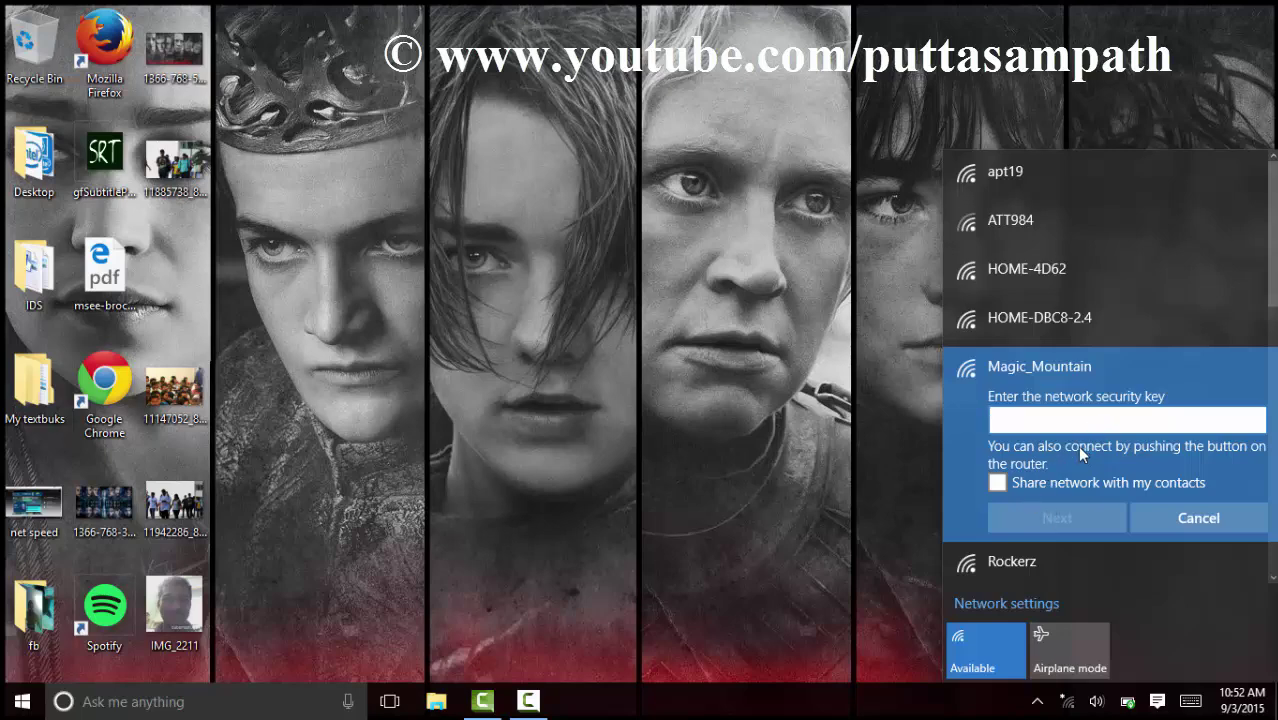
pyautogui.click(706, 430)
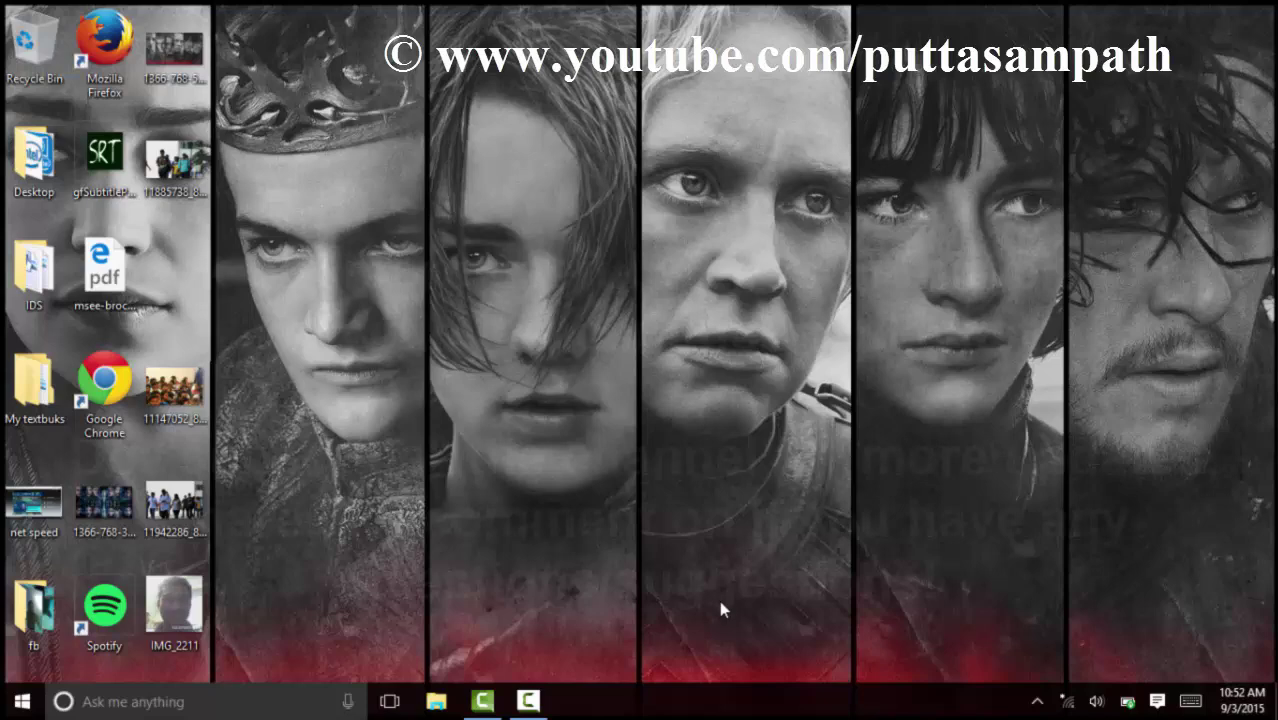